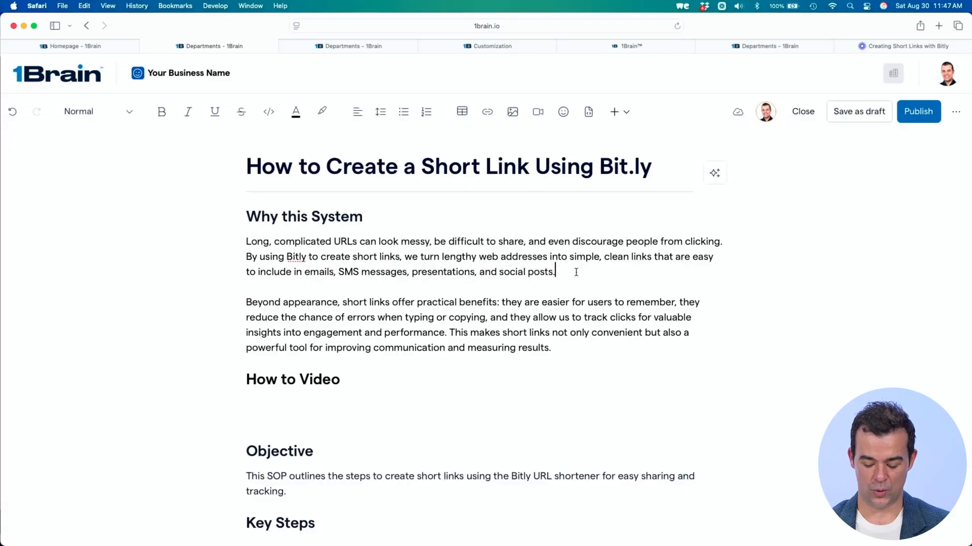
# Start adding an image on a new line after the first Why this System paragraph and review the available image sources.
pyautogui.press('Return')
pyautogui.press('Return')
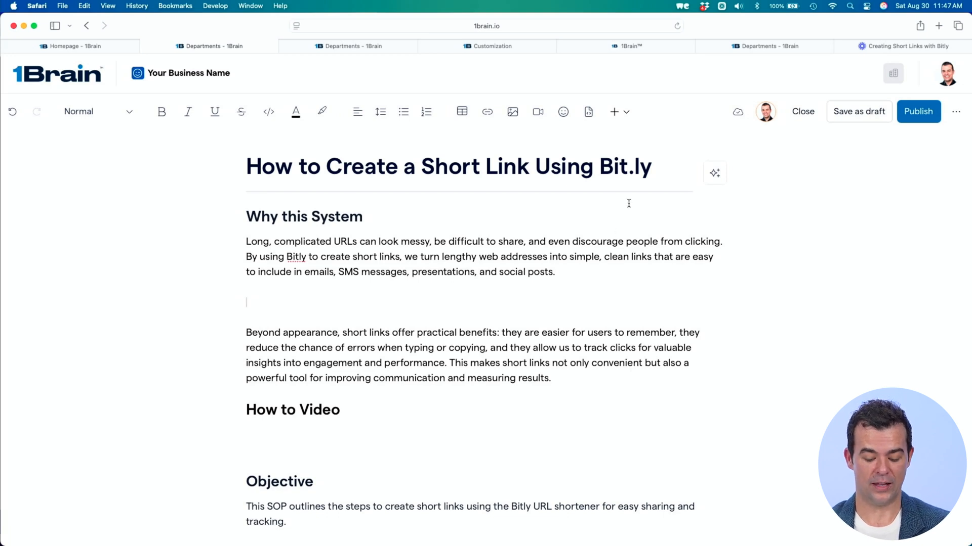
pyautogui.click(512, 115)
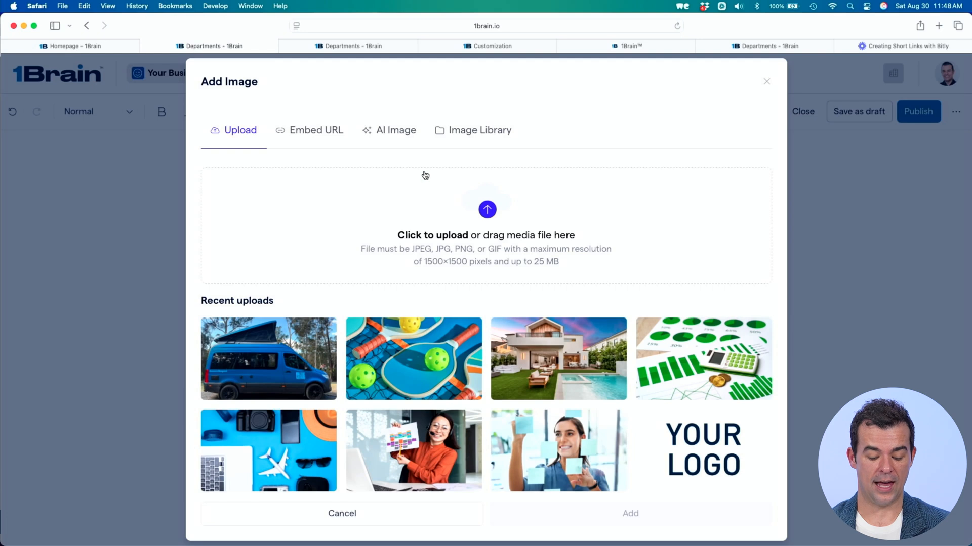
pyautogui.click(325, 135)
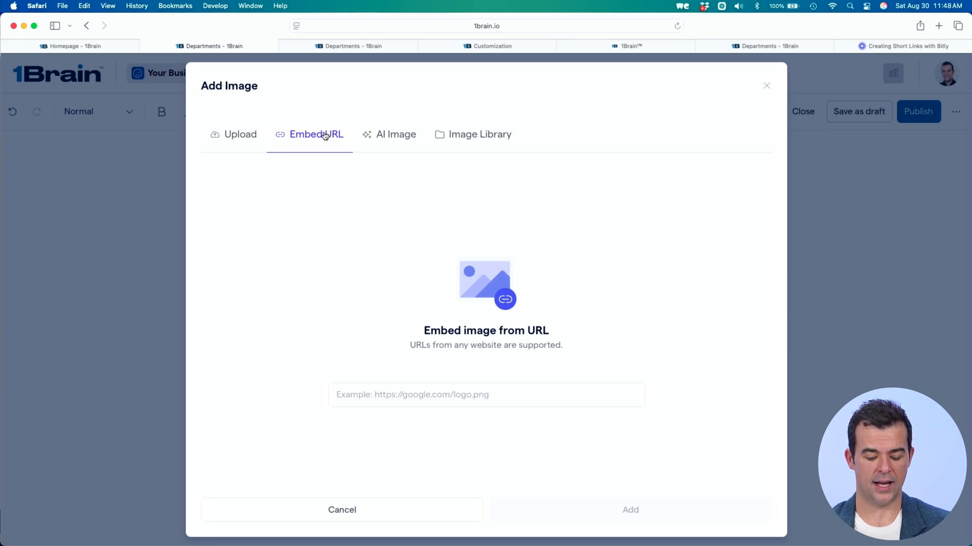
pyautogui.click(394, 135)
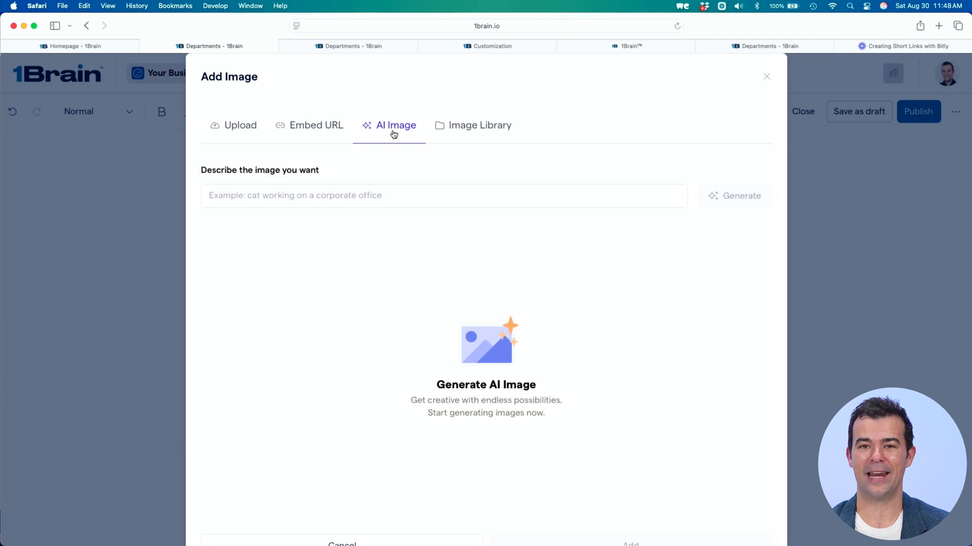
pyautogui.click(480, 128)
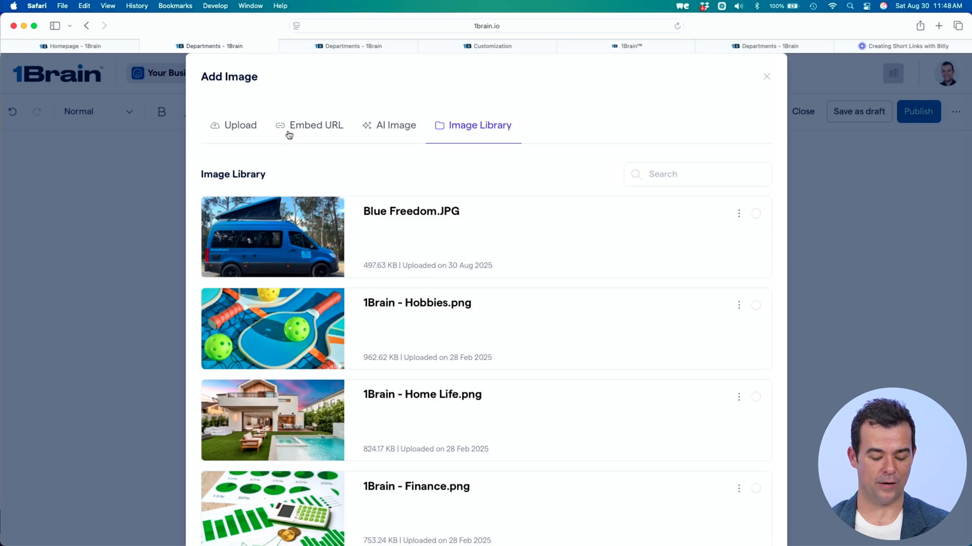
pyautogui.click(244, 128)
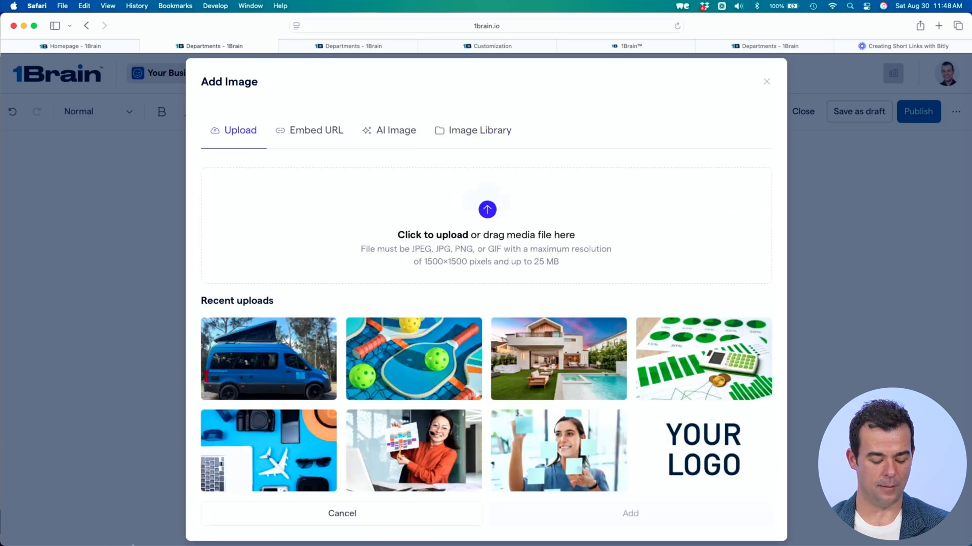
# Insert the blue van picture from the recent uploads.
pyautogui.moveTo(134, 530)
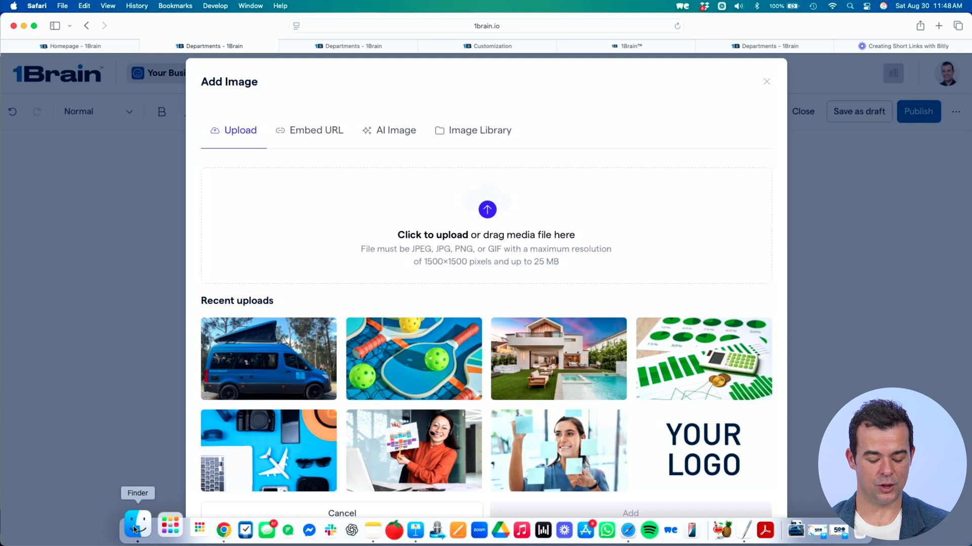
pyautogui.moveTo(268, 361)
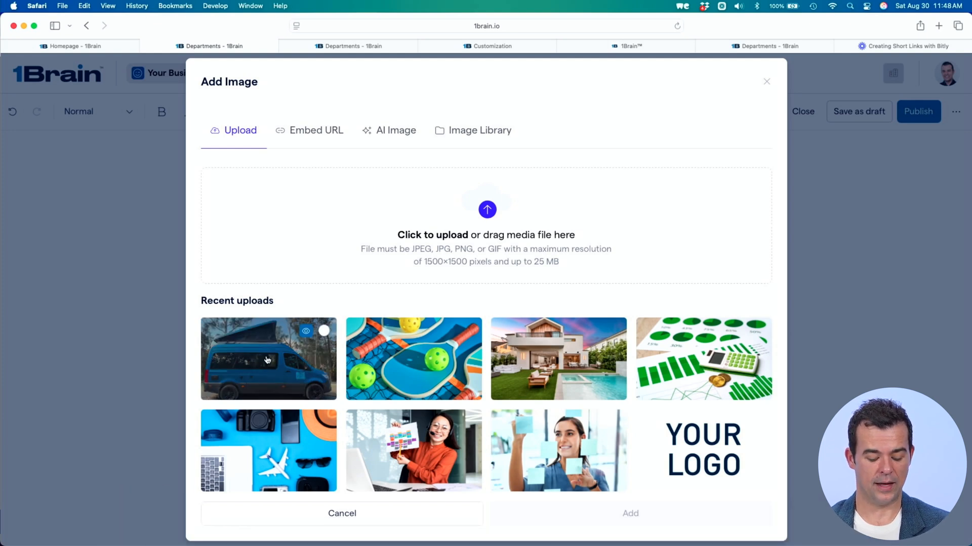
pyautogui.click(267, 361)
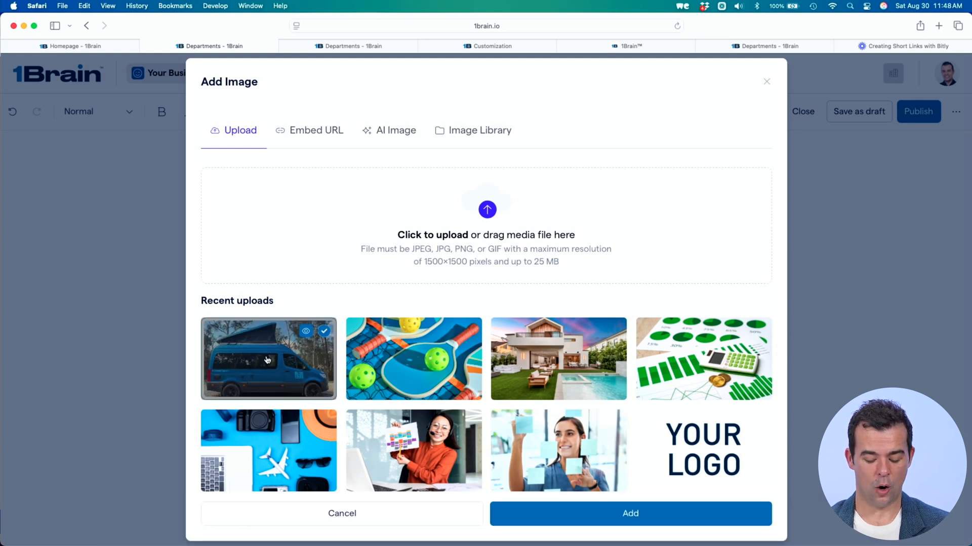
pyautogui.click(610, 516)
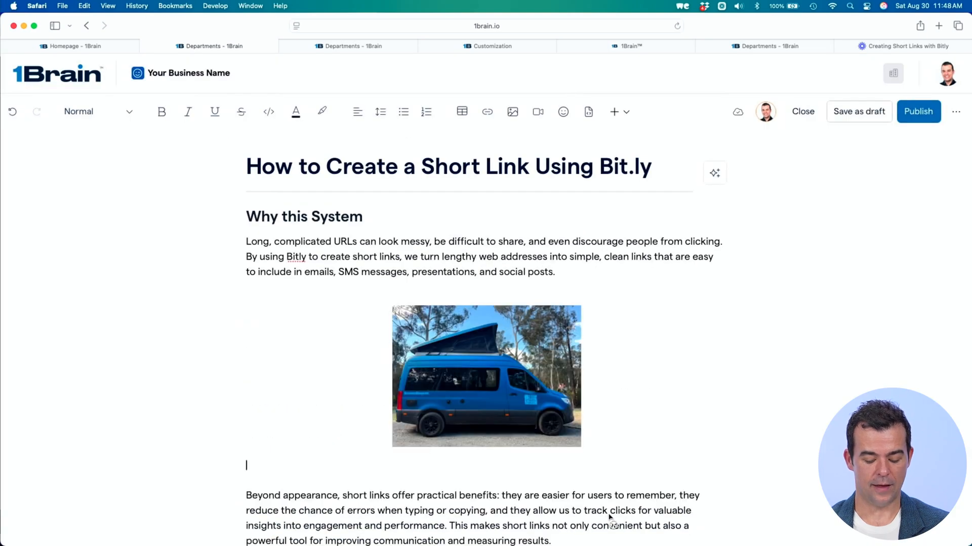
# Enlarge the van image proportionally until it spans the full width of the text column.
pyautogui.click(423, 363)
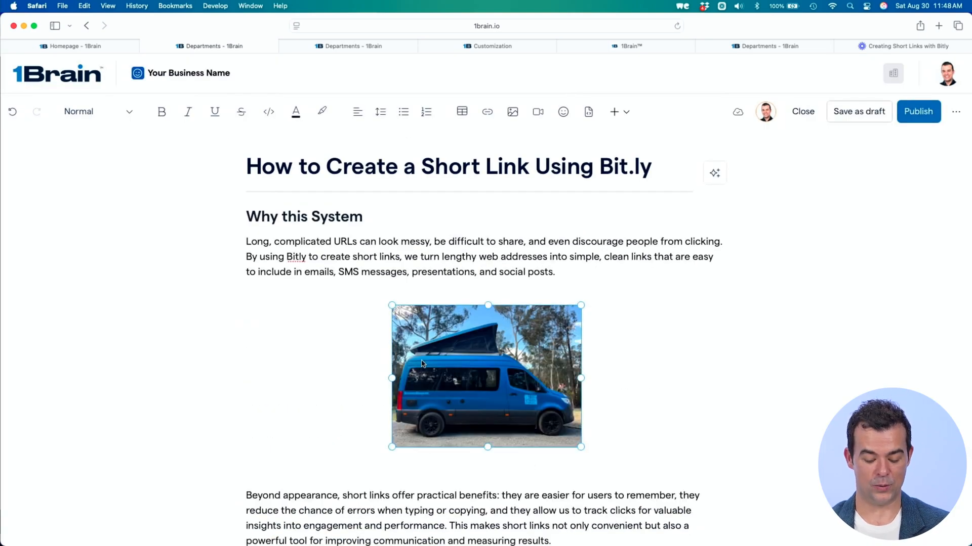
pyautogui.moveTo(392, 378); pyautogui.dragTo(360, 387)
pyautogui.click(772, 369)
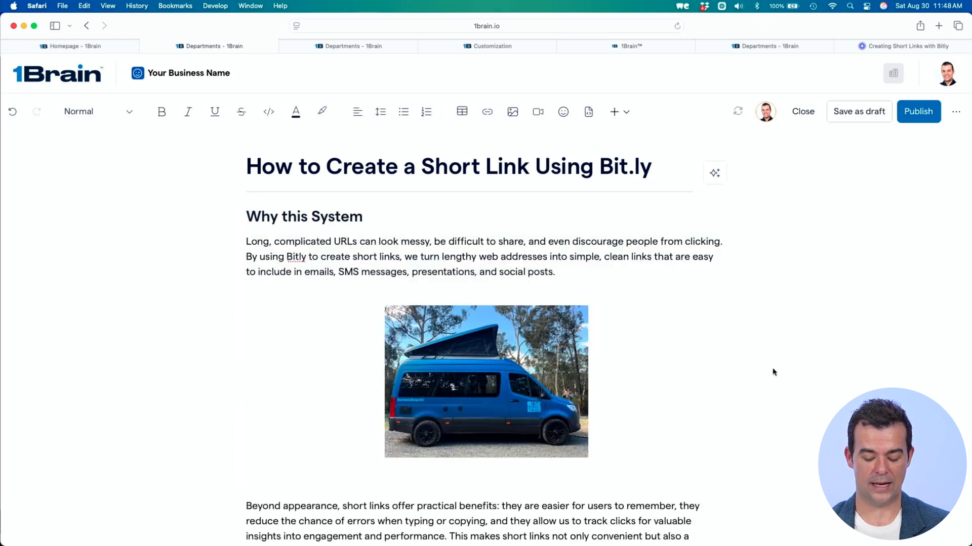
pyautogui.click(450, 371)
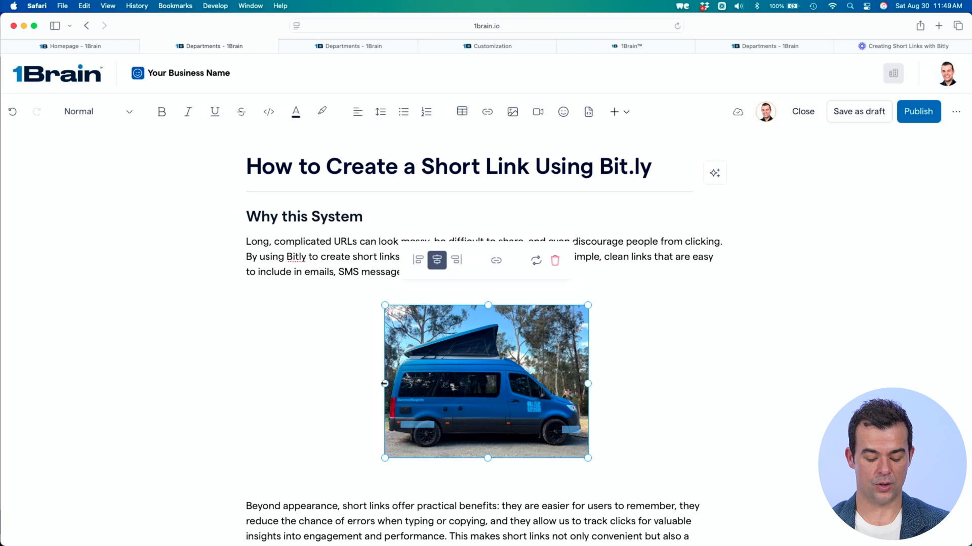
pyautogui.moveTo(385, 380); pyautogui.dragTo(103, 382)
pyautogui.click(692, 256)
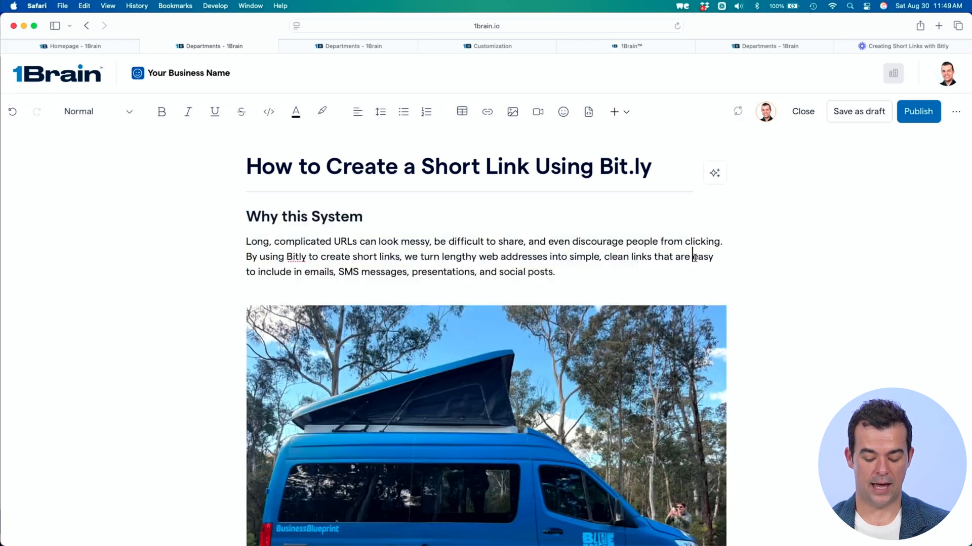
# Review the page layout around the enlarged van image, from the title to the How to Video section.
pyautogui.scroll(-4, 694, 257)
pyautogui.scroll(-2, 695, 258)
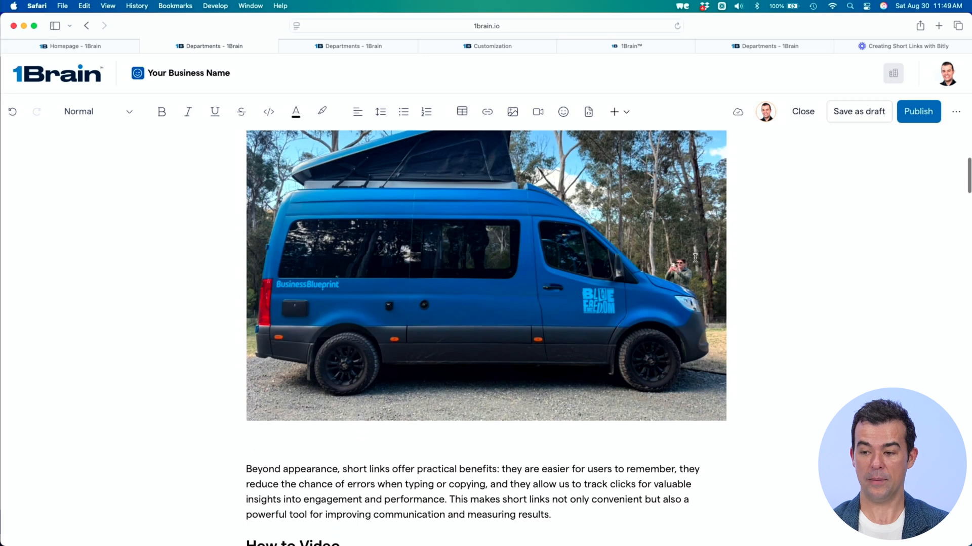
pyautogui.scroll(2, 696, 261)
pyautogui.scroll(5, 695, 261)
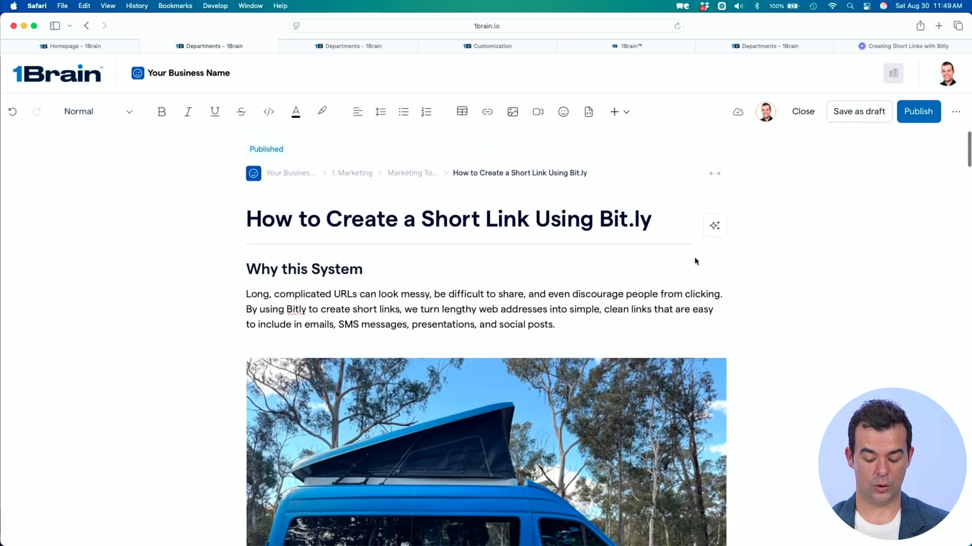
pyautogui.scroll(-5, 695, 261)
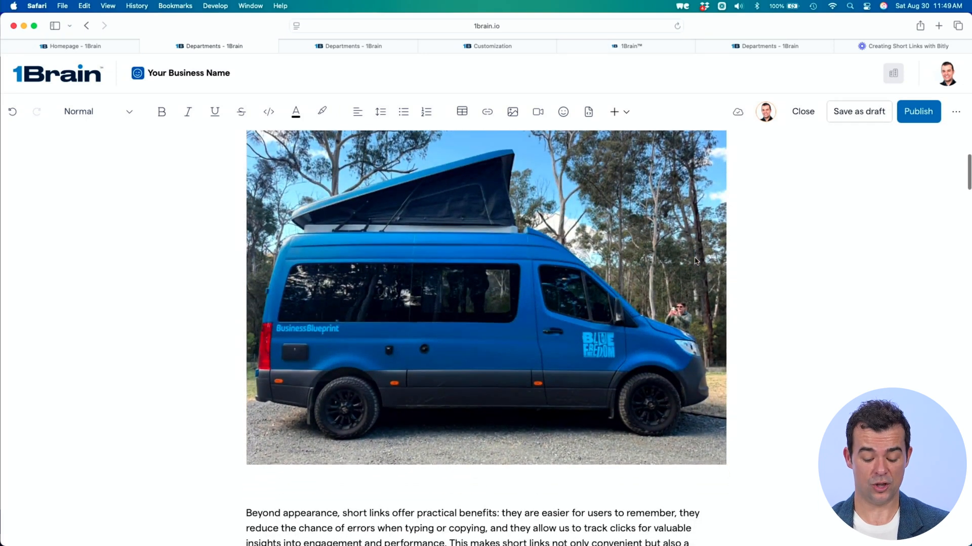
pyautogui.scroll(-7, 695, 261)
pyautogui.scroll(2, 695, 259)
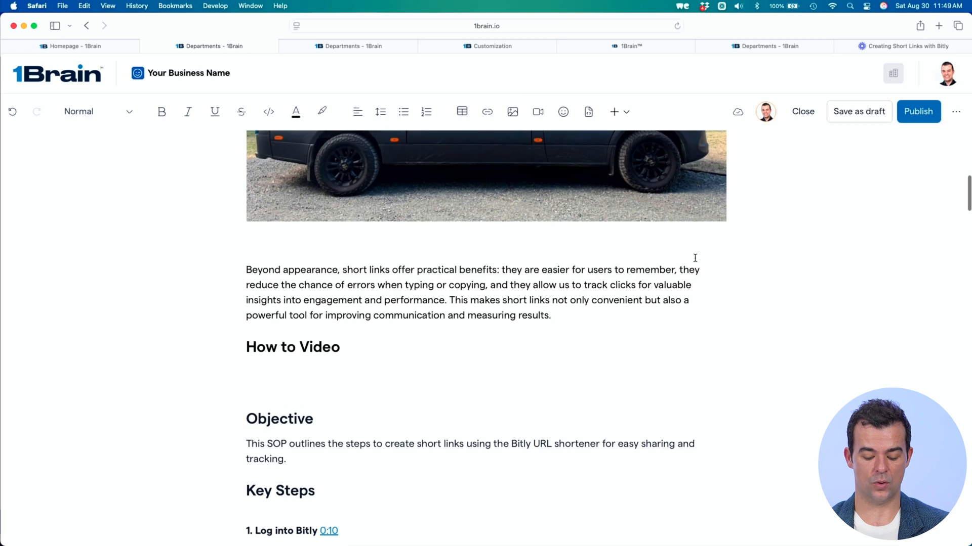
pyautogui.scroll(4, 695, 259)
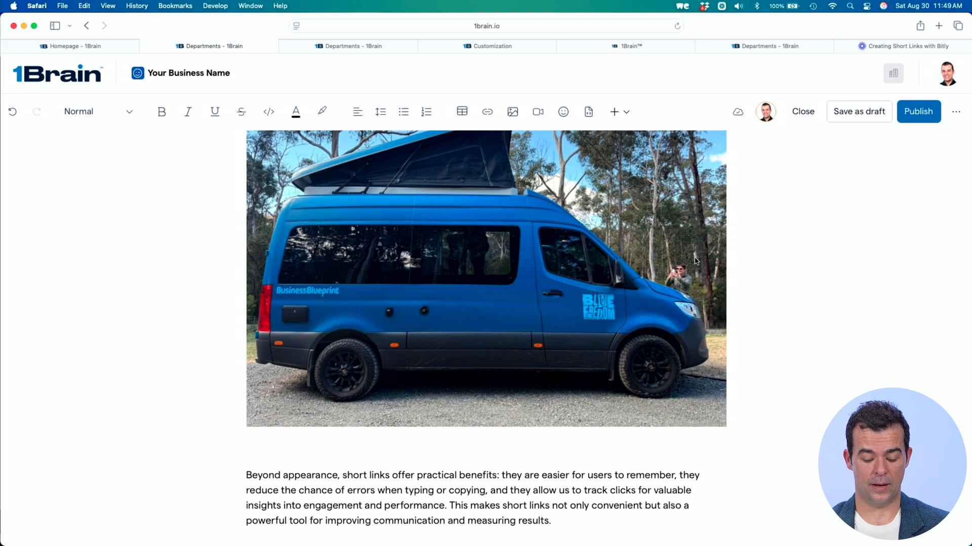
pyautogui.scroll(2, 695, 261)
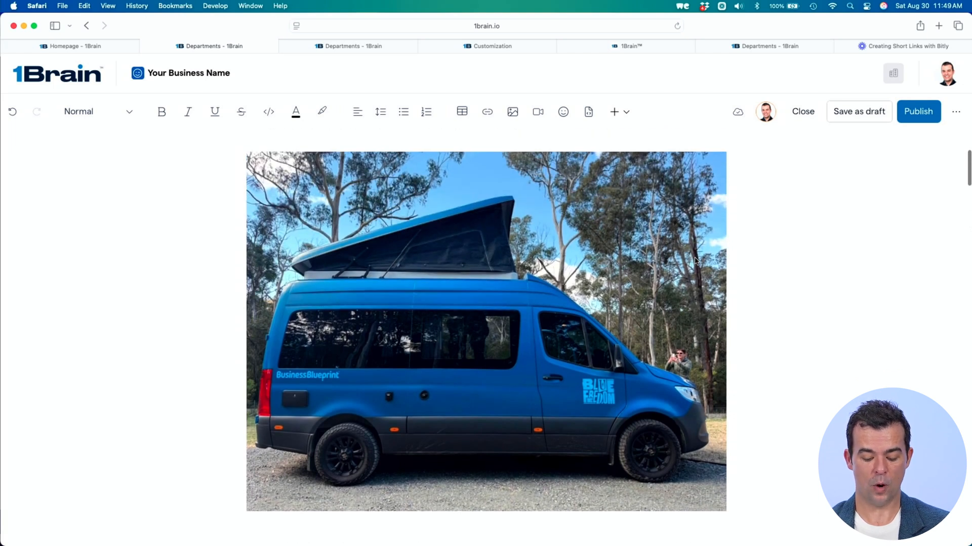
pyautogui.scroll(-10, 695, 262)
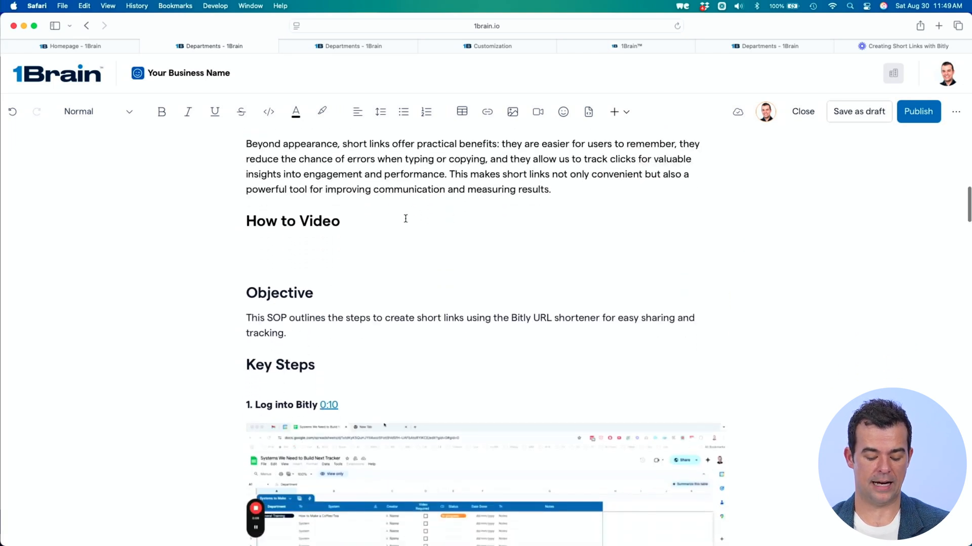
pyautogui.click(297, 252)
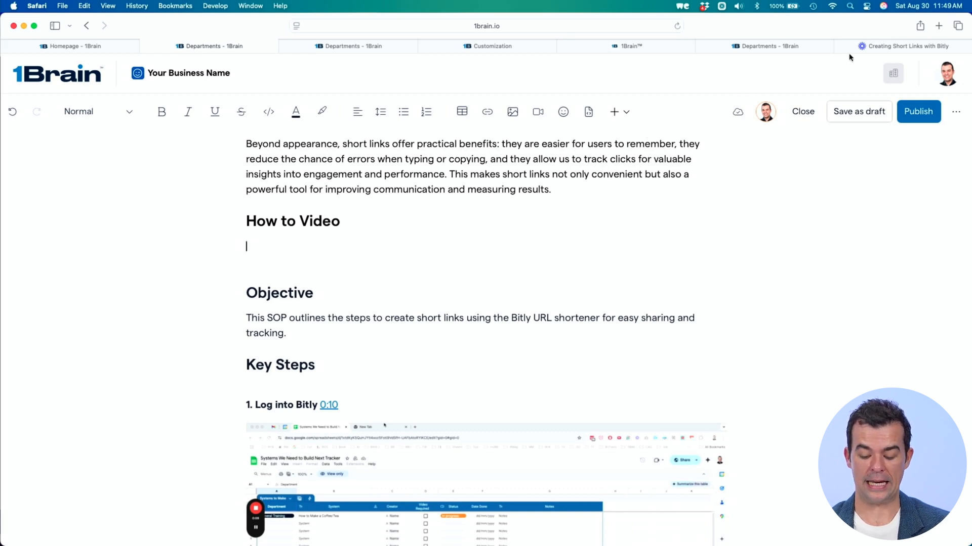
pyautogui.moveTo(903, 45)
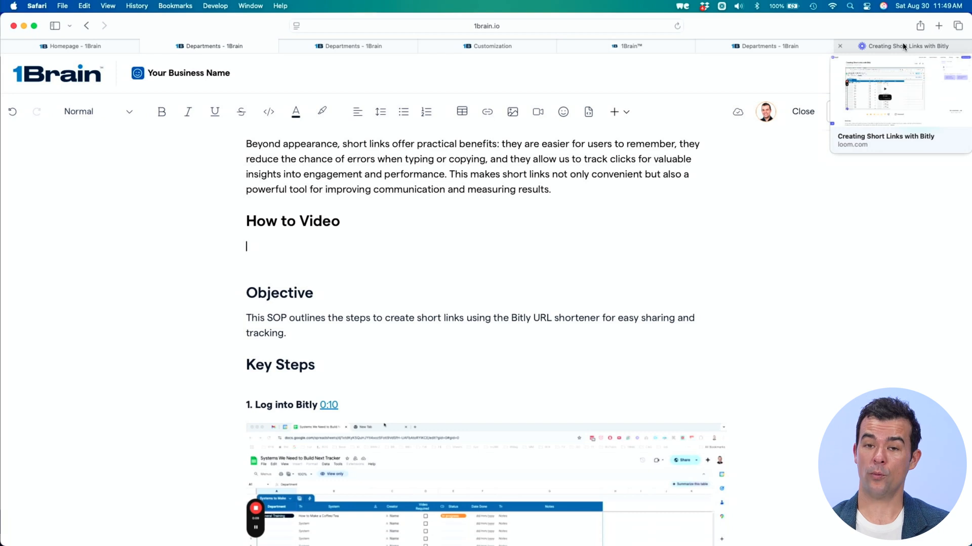
pyautogui.scroll(15, 564, 240)
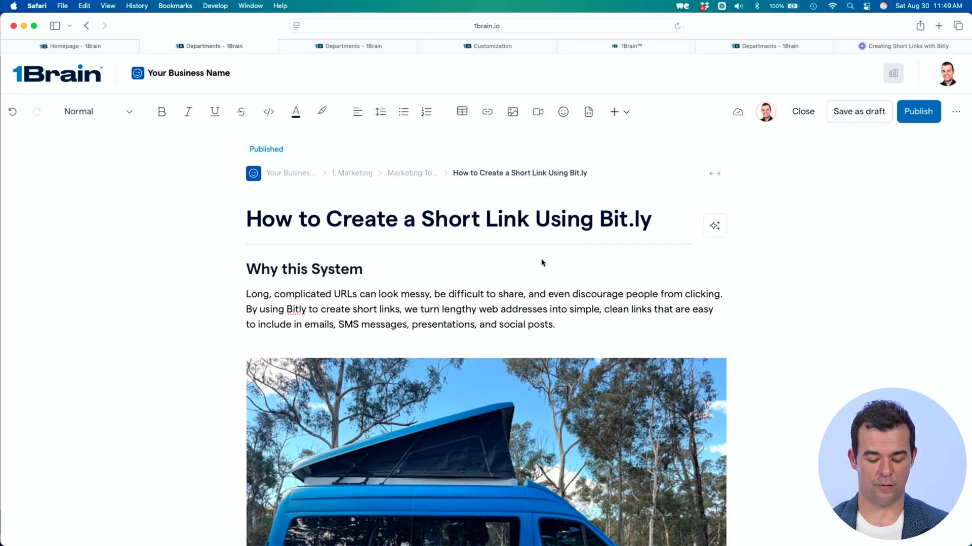
pyautogui.scroll(-15, 540, 260)
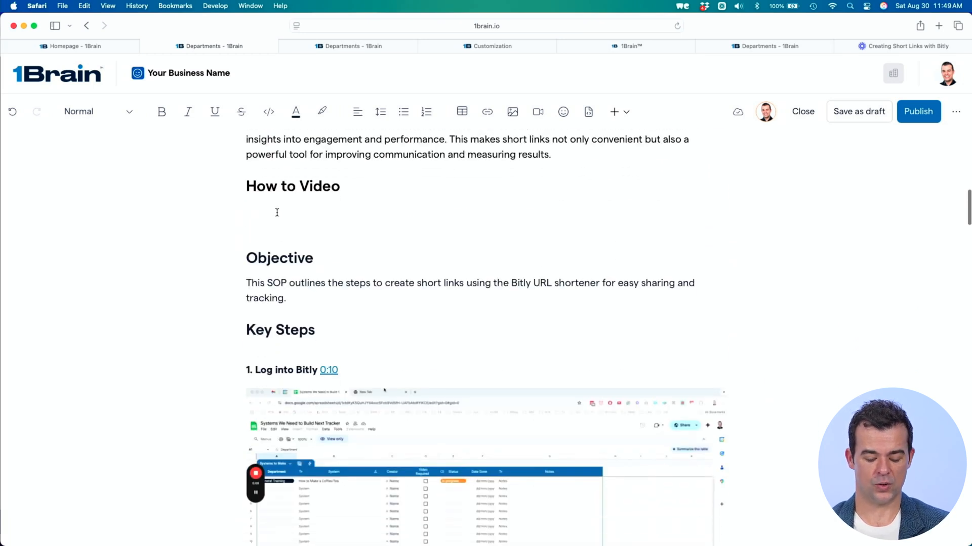
# Copy the URL of the Loom video "Creating Short Links with Bitly" and return to the 1Brain document.
pyautogui.click(898, 47)
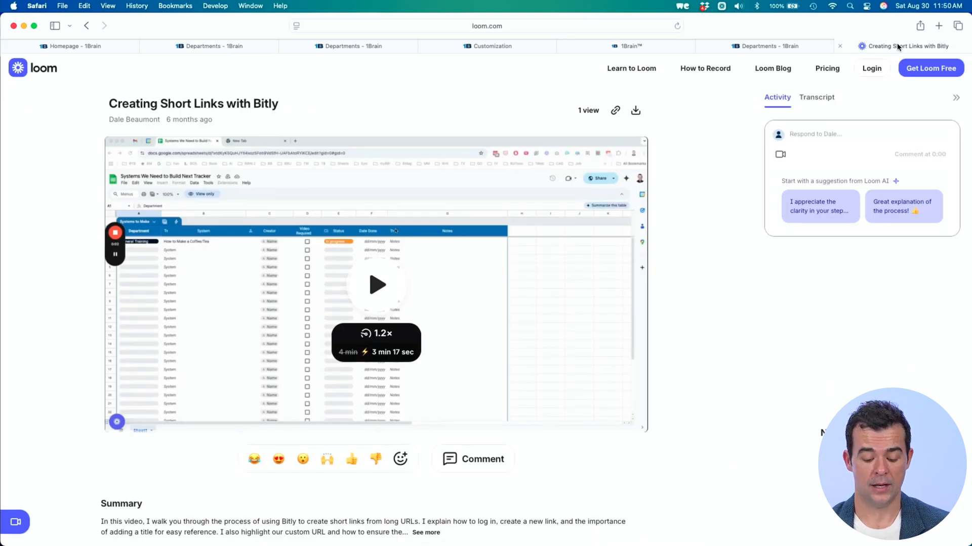
pyautogui.click(582, 29)
pyautogui.press('super+c')
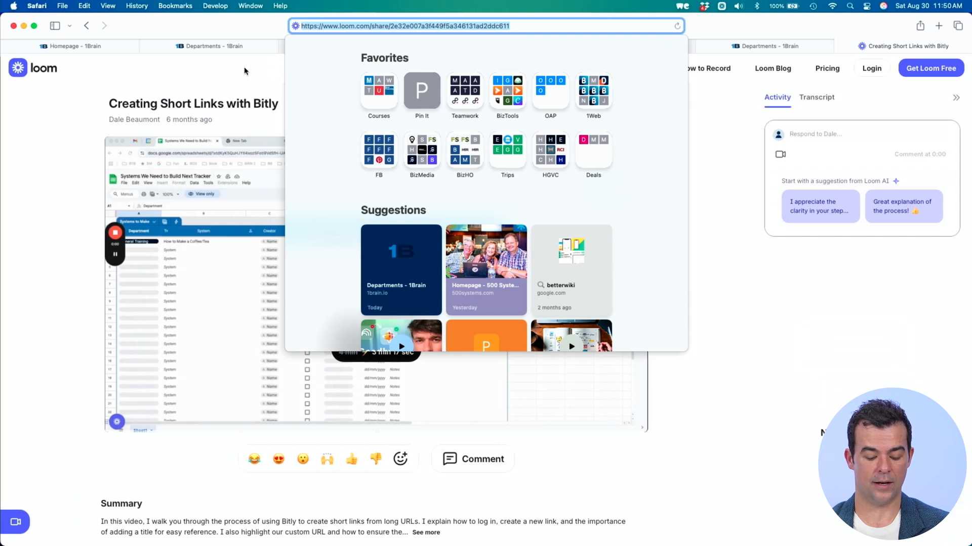
pyautogui.click(246, 72)
pyautogui.click(227, 50)
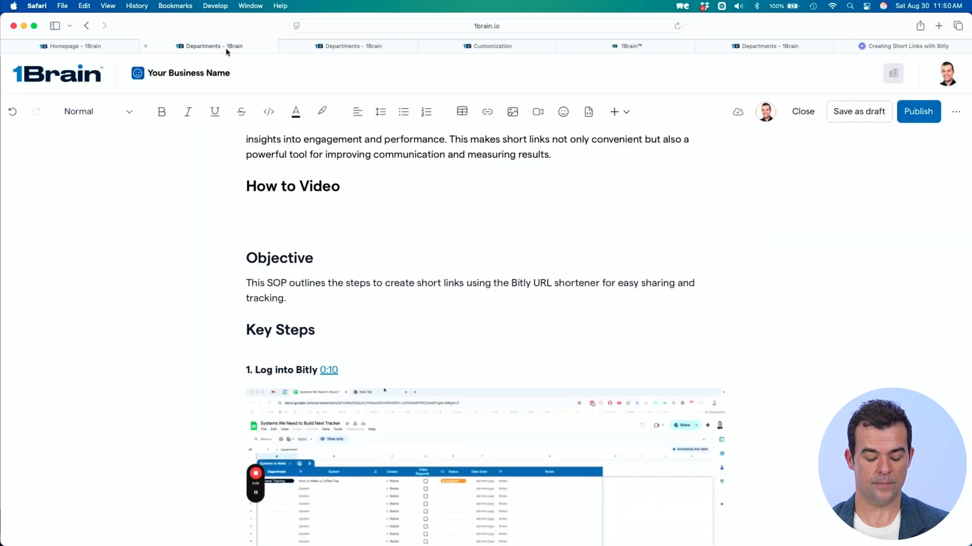
# Start inserting a video on the blank line under How to Video and compare the Embed Video and Embed Code options.
pyautogui.click(282, 225)
pyautogui.click(263, 213)
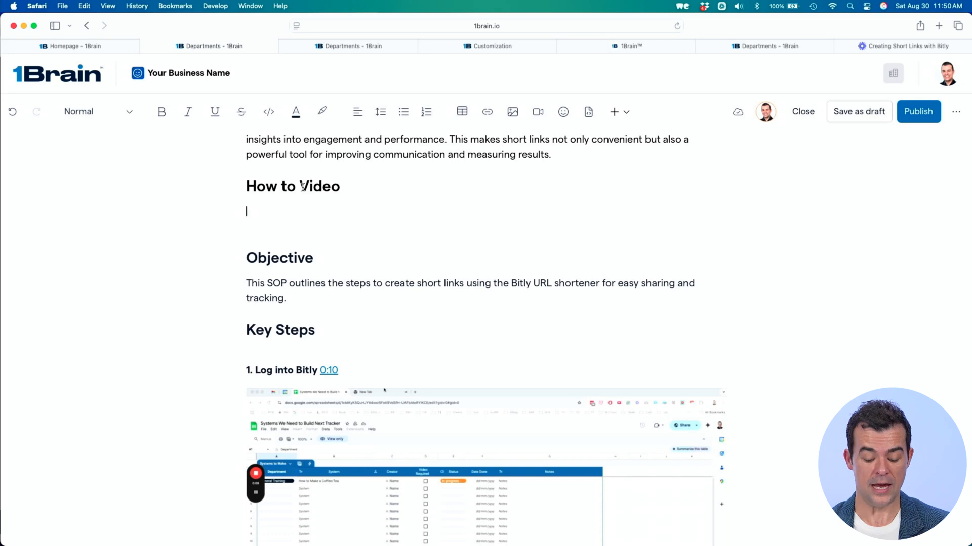
pyautogui.click(536, 111)
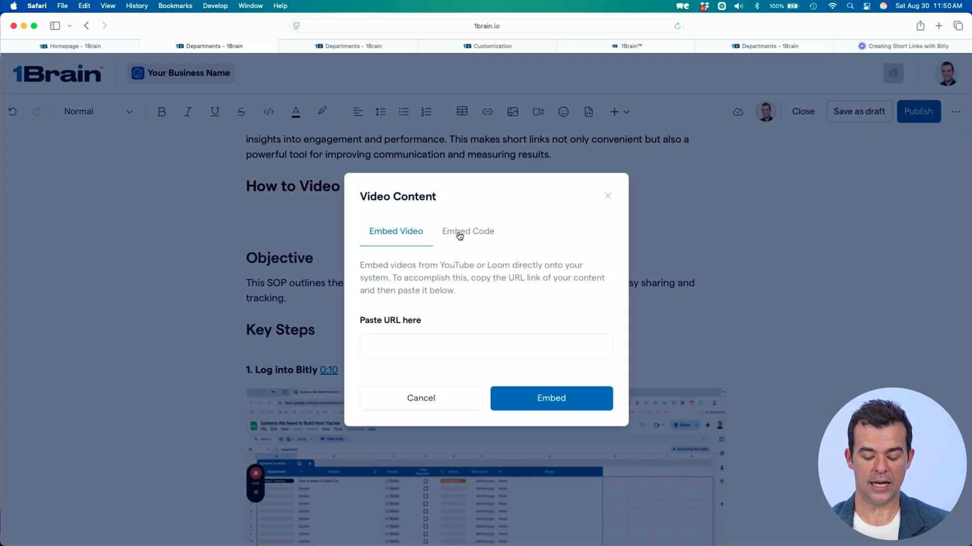
pyautogui.click(458, 232)
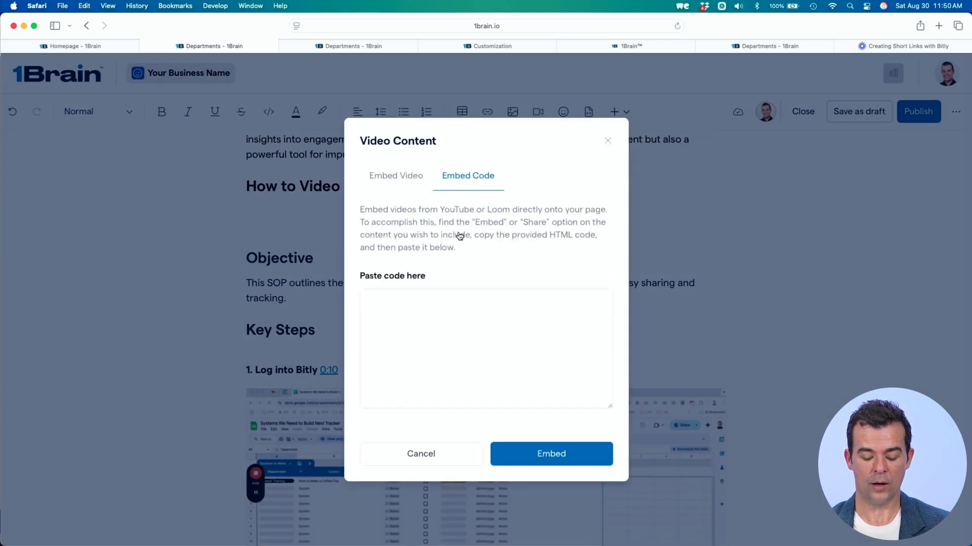
pyautogui.click(394, 177)
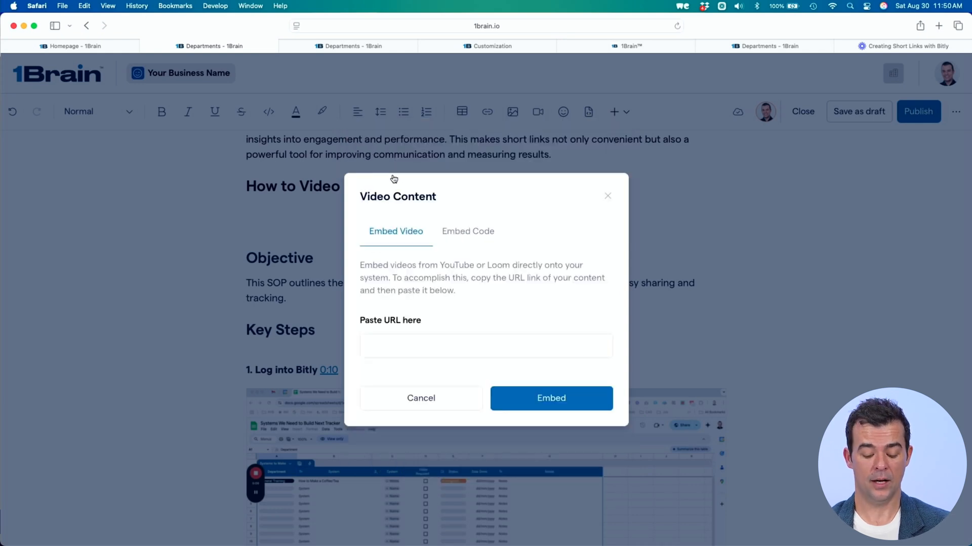
pyautogui.click(470, 232)
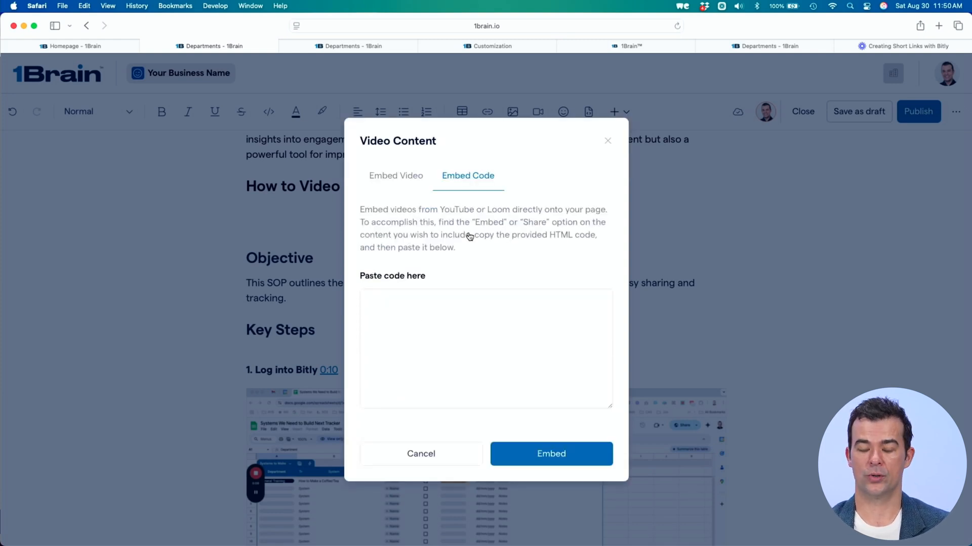
# Embed the Loom video "Creating Short Links with Bitly" under How to Video using the copied URL with the Embed Video option.
pyautogui.click(392, 185)
pyautogui.click(390, 347)
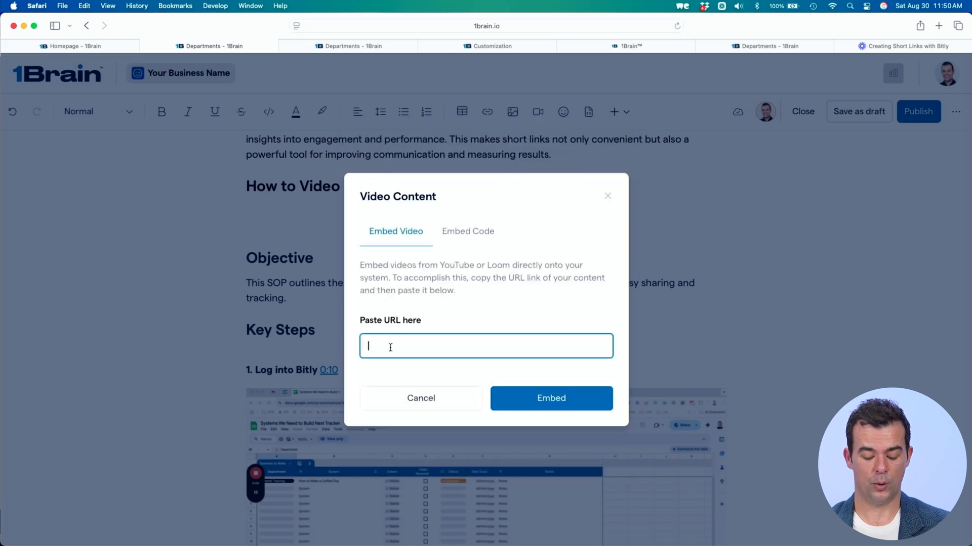
pyautogui.press('super+v')
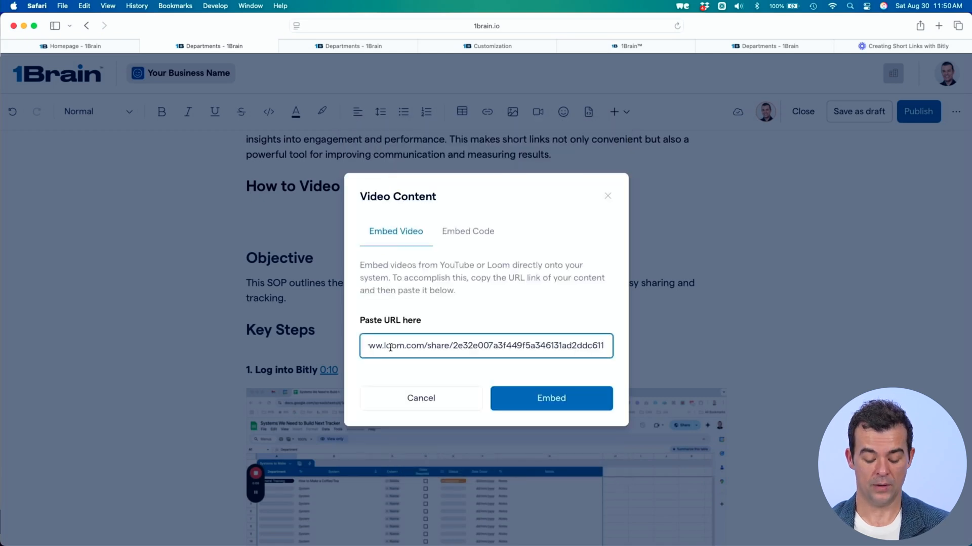
pyautogui.click(544, 400)
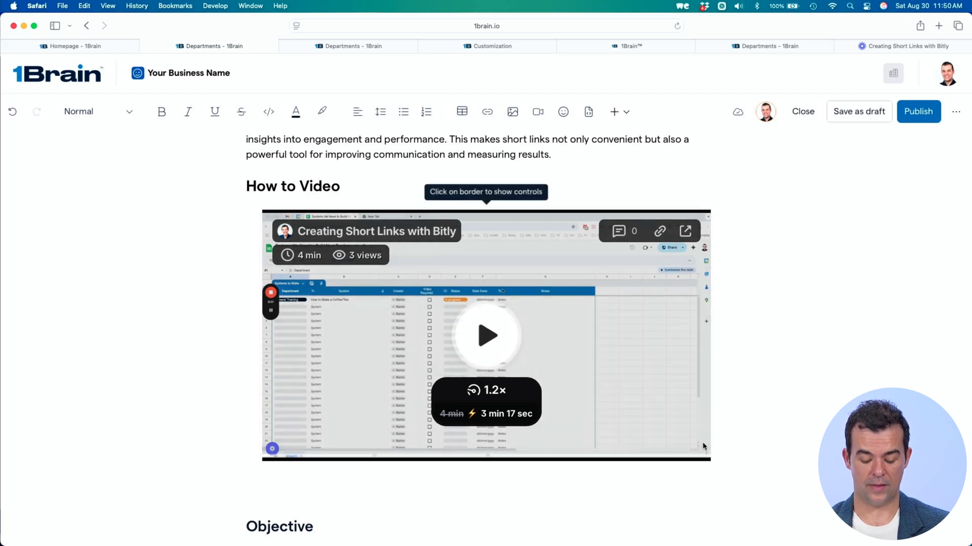
pyautogui.moveTo(680, 457); pyautogui.dragTo(693, 464)
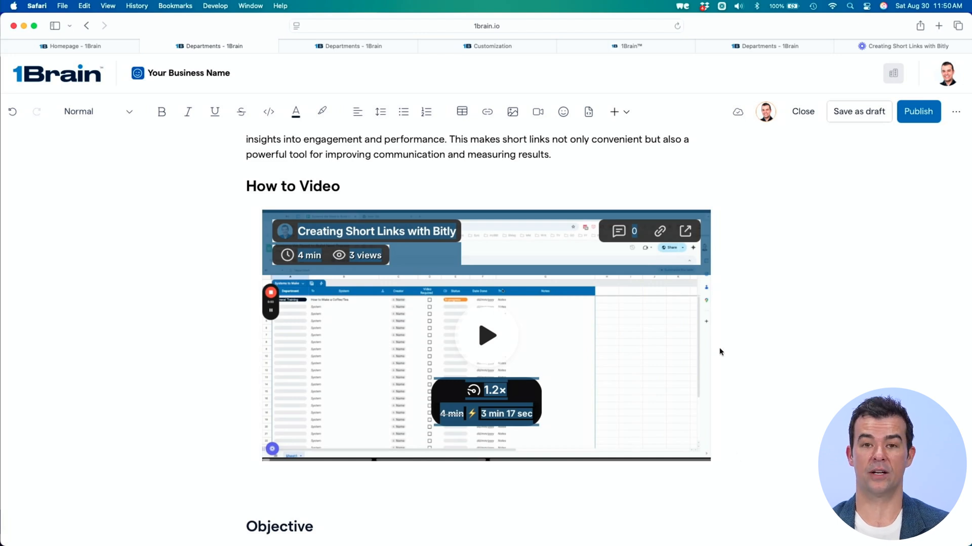
# Publish the "How to Create a Short Link Using Bit.ly" document to the whole organization.
pyautogui.click(917, 112)
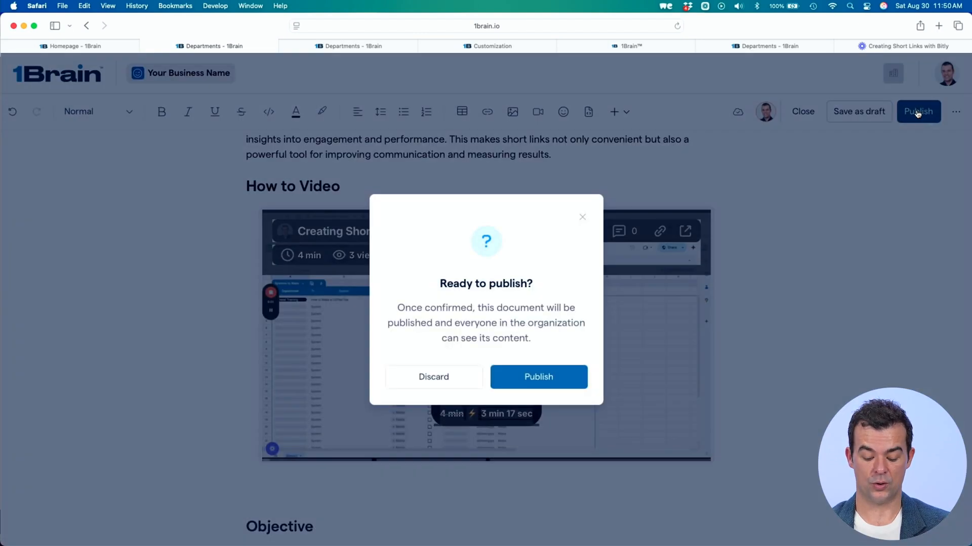
pyautogui.click(523, 378)
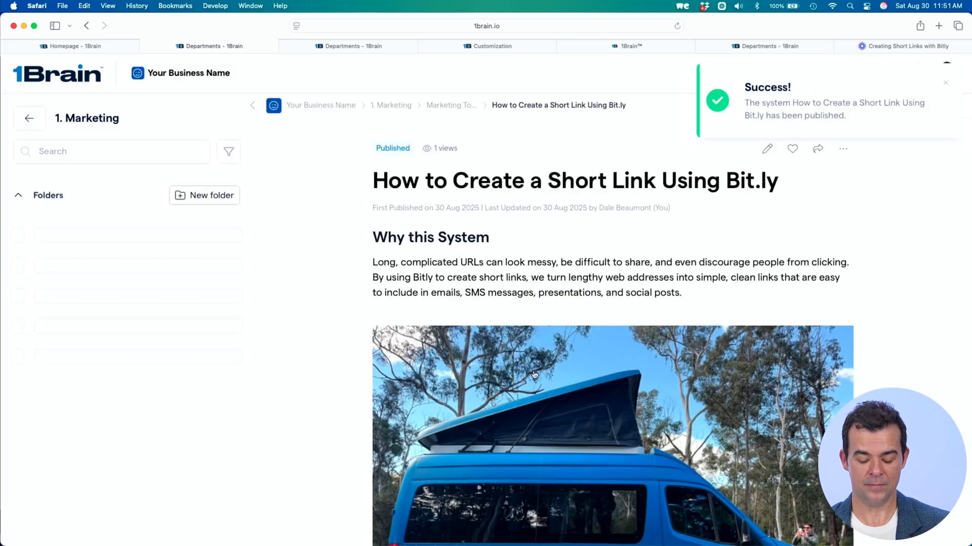
# Review the published page, checking the van image, the embedded How to Video and the Objective section.
pyautogui.scroll(-5, 546, 364)
pyautogui.scroll(-10, 546, 364)
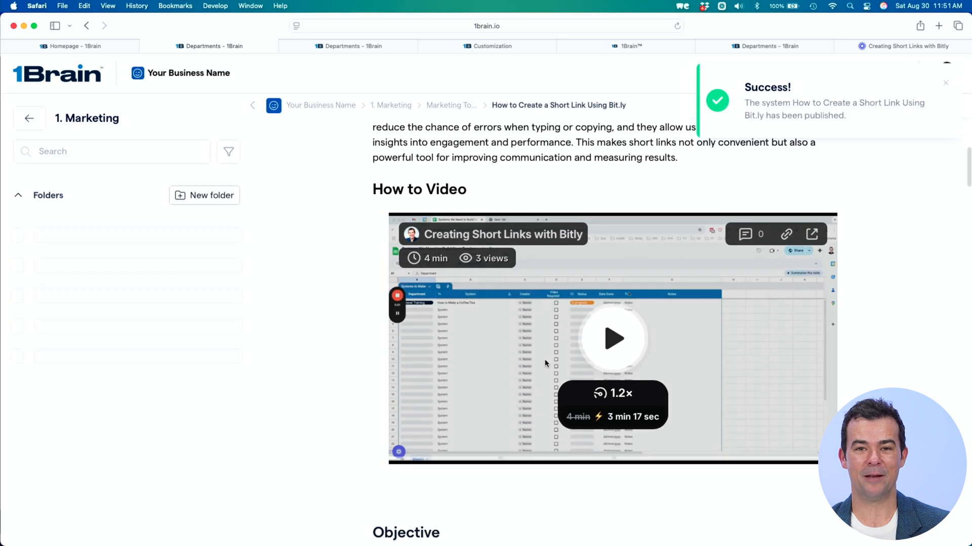
pyautogui.scroll(5, 545, 363)
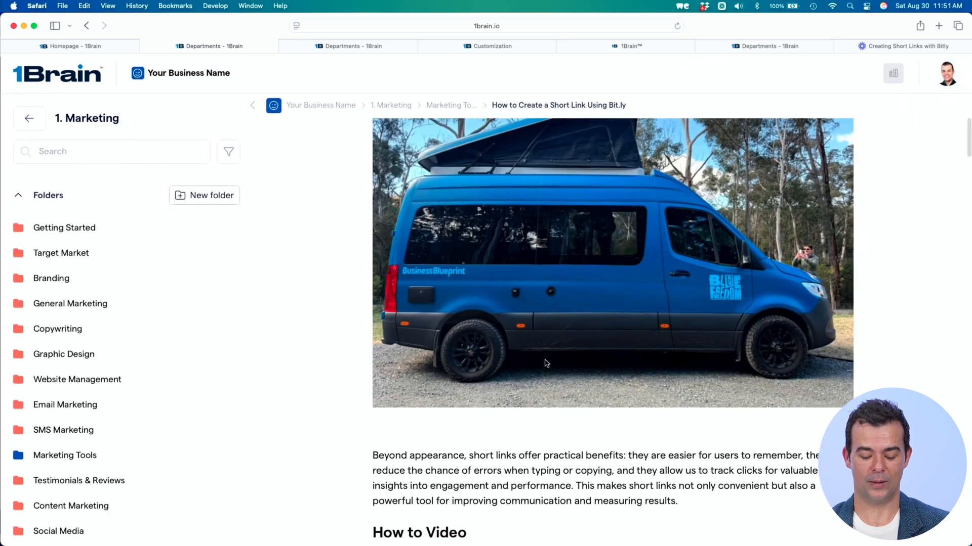
pyautogui.scroll(-8, 546, 364)
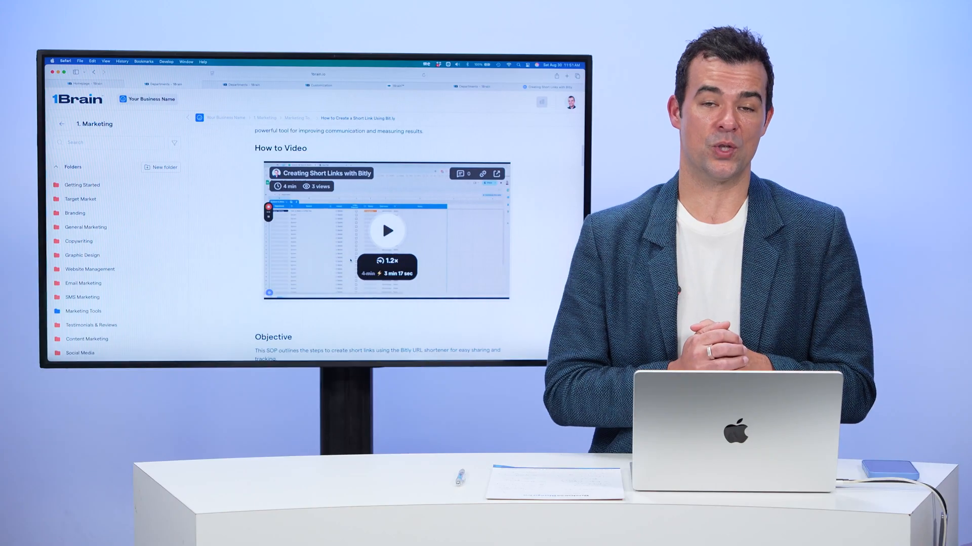
pyautogui.scroll(8, 350, 261)
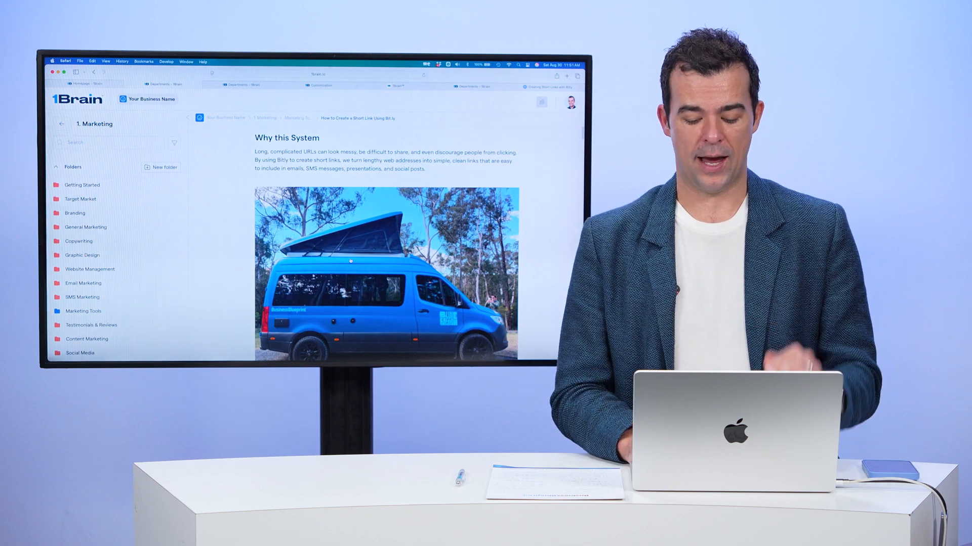
pyautogui.scroll(-10, 351, 261)
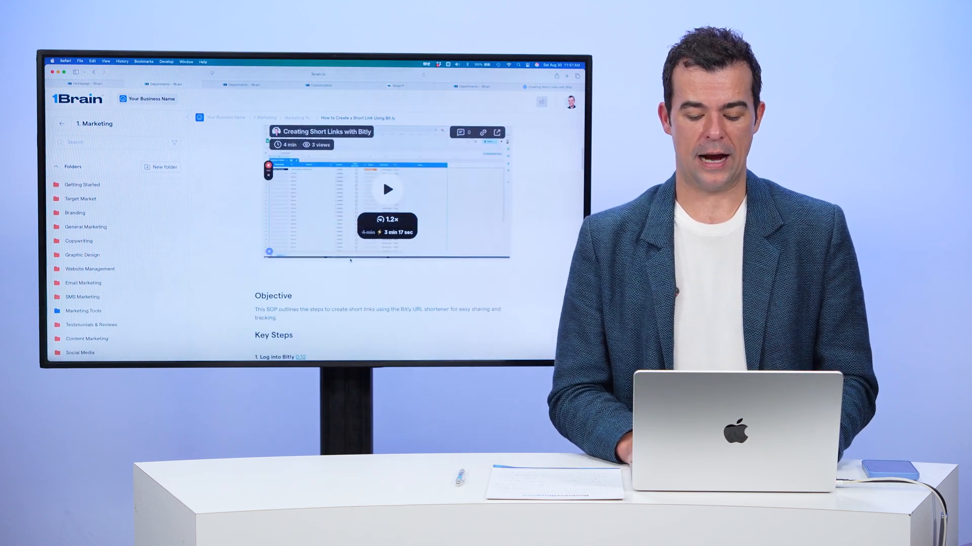
pyautogui.scroll(2, 351, 261)
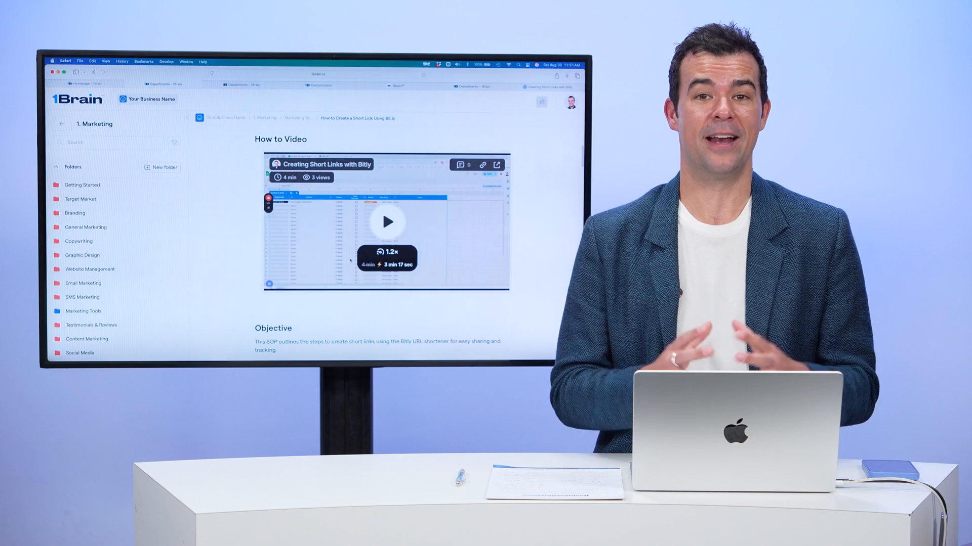